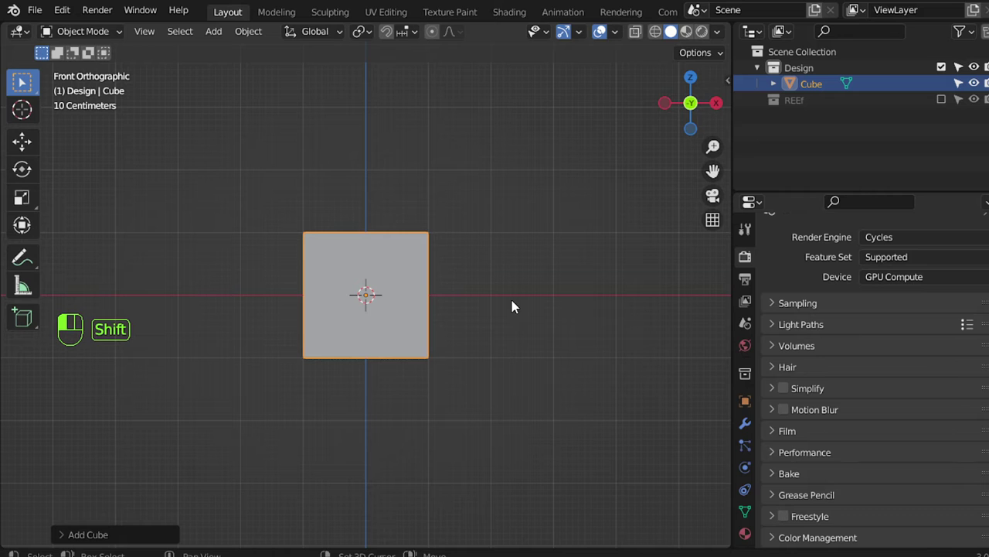
# Step: Move the cube along the global X axis and set the move distance to 2 m
pyautogui.keyDown('alt'); pyautogui.keyDown('shift'); pyautogui.moveTo(466, 326); pyautogui.dragTo(420, 320, button='middle'); pyautogui.keyUp('shift'); pyautogui.keyUp('alt')
pyautogui.press('g')
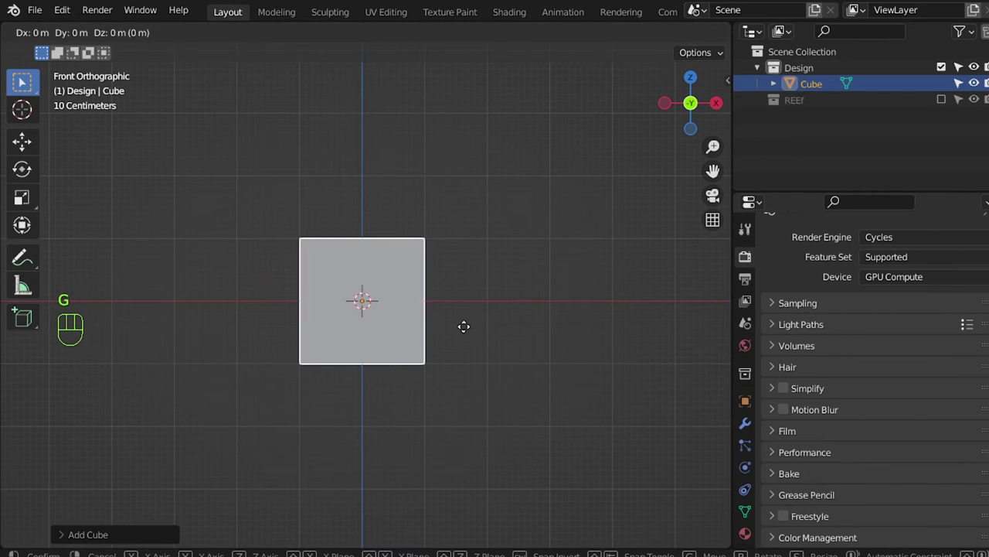
pyautogui.press('x')
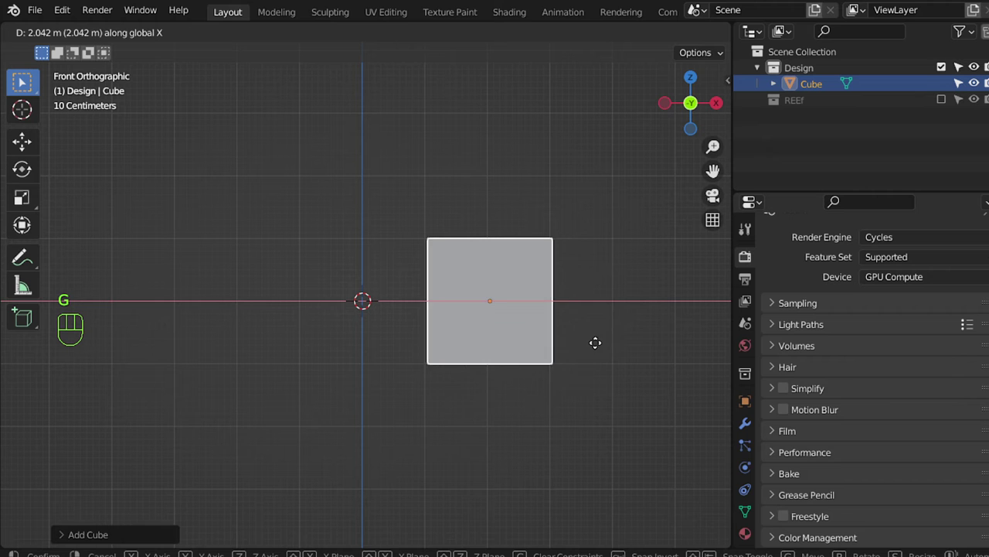
pyautogui.click(662, 356)
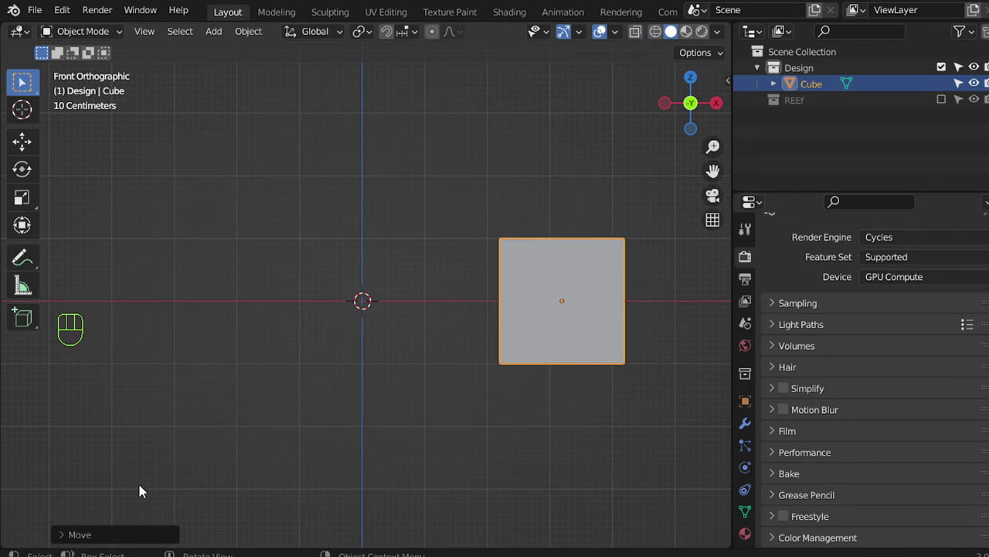
pyautogui.click(110, 534)
pyautogui.moveTo(191, 447); pyautogui.dragTo(193, 447)
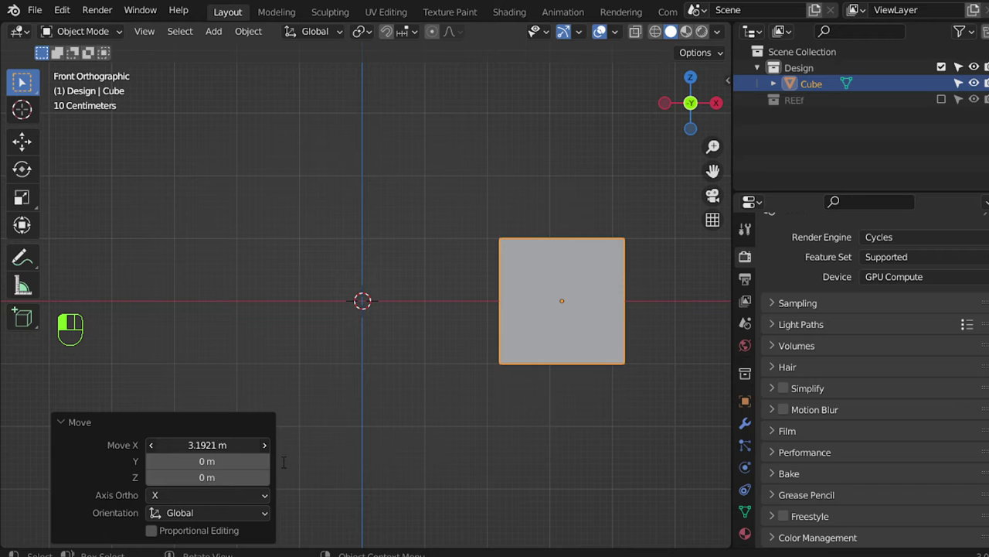
pyautogui.click(193, 446)
pyautogui.write('2')
pyautogui.press('Return')
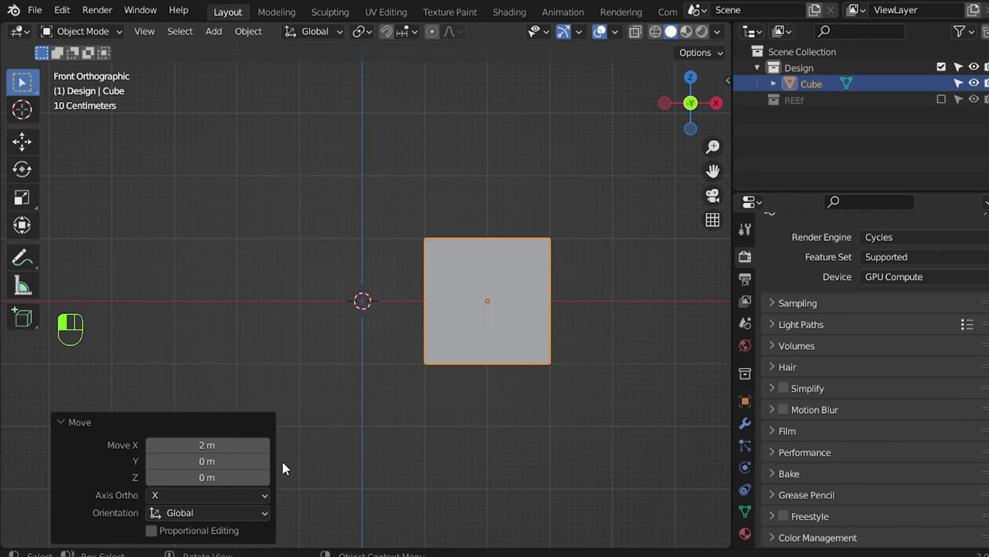
# Step: Collapse the Move settings, reopen them as a floating pop-up, and look up the Adjust Last Operation command
pyautogui.click(224, 428)
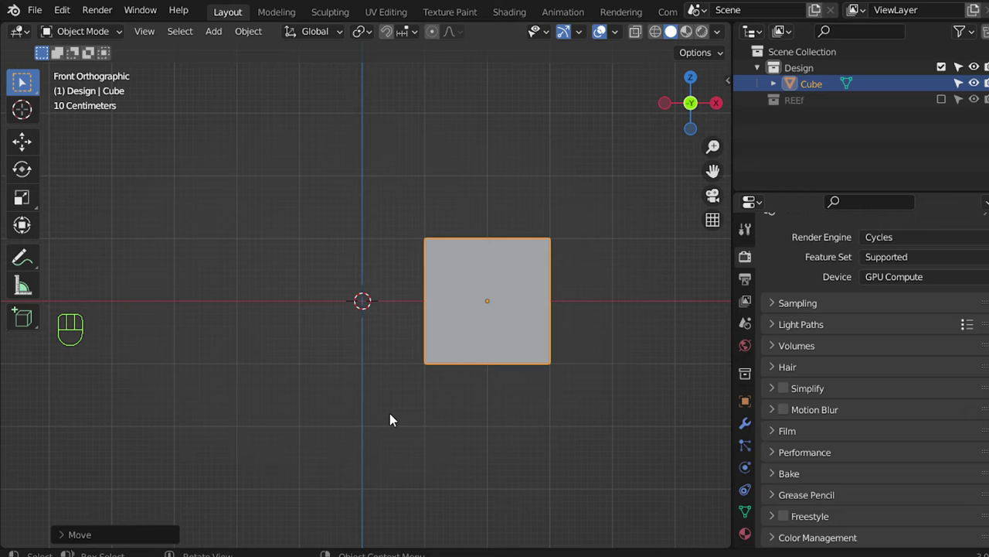
pyautogui.press('F9')
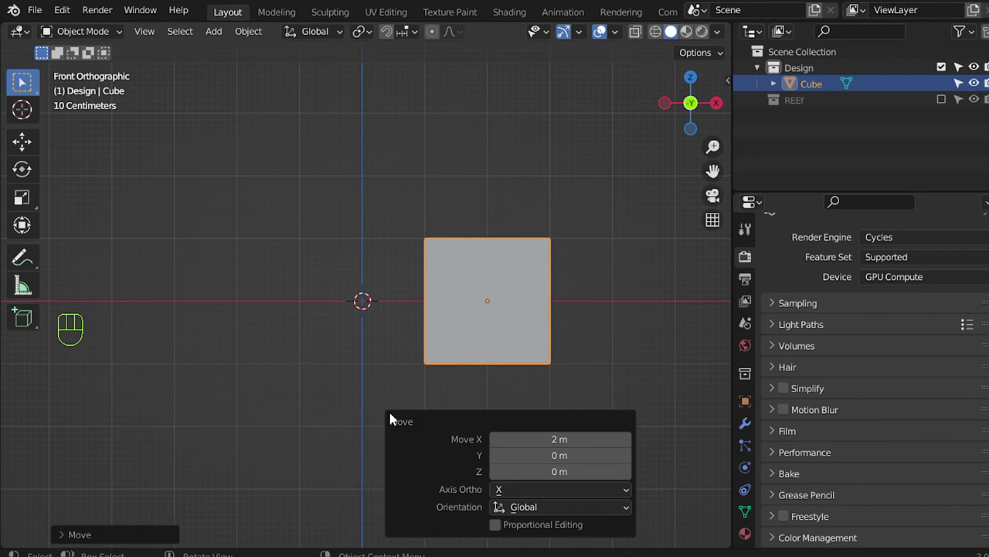
pyautogui.click(63, 10)
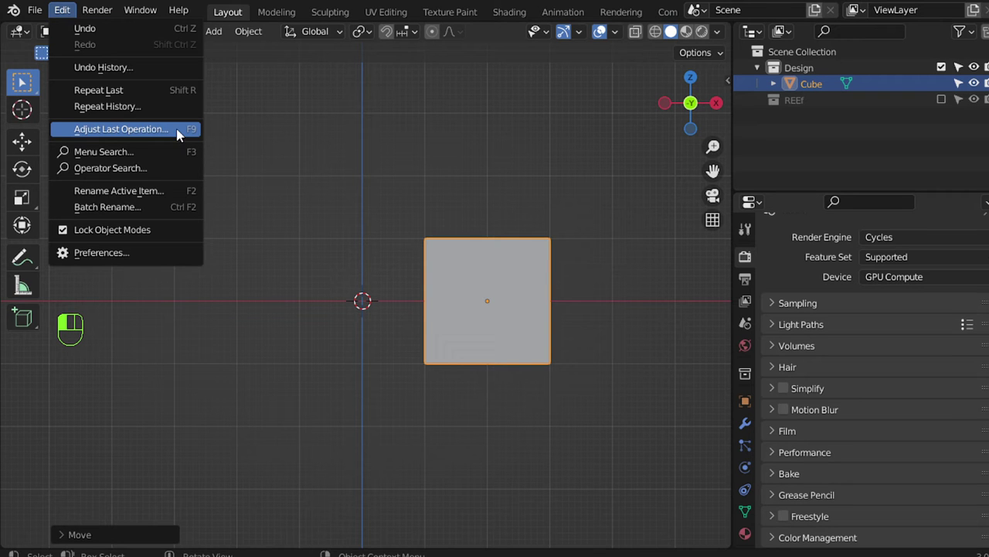
# Step: Enter Edit Mode on the cube and inset its top face by about 0.25 m
pyautogui.moveTo(572, 264); pyautogui.dragTo(411, 294, button='middle')
pyautogui.press('Tab')
pyautogui.press('KP_3')
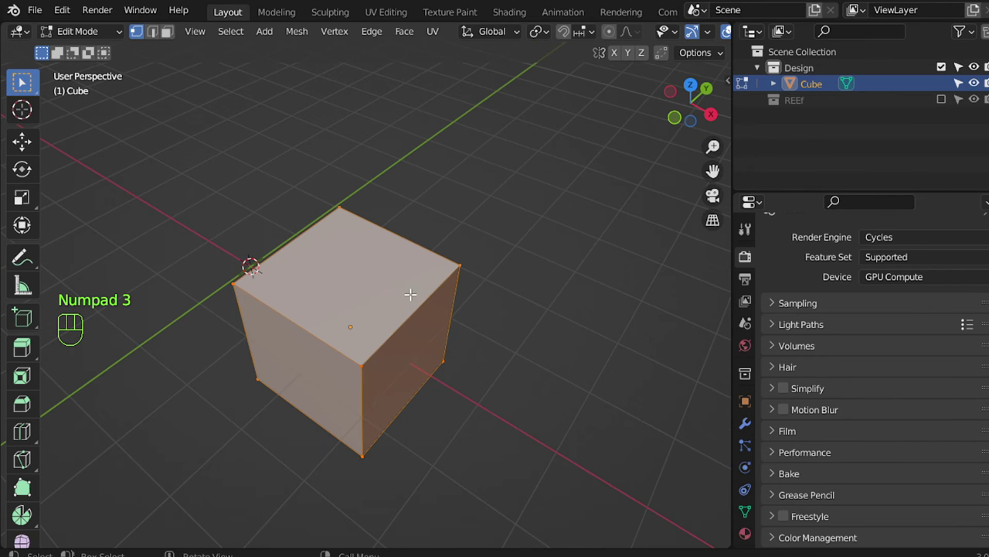
pyautogui.click(167, 32)
pyautogui.click(497, 342)
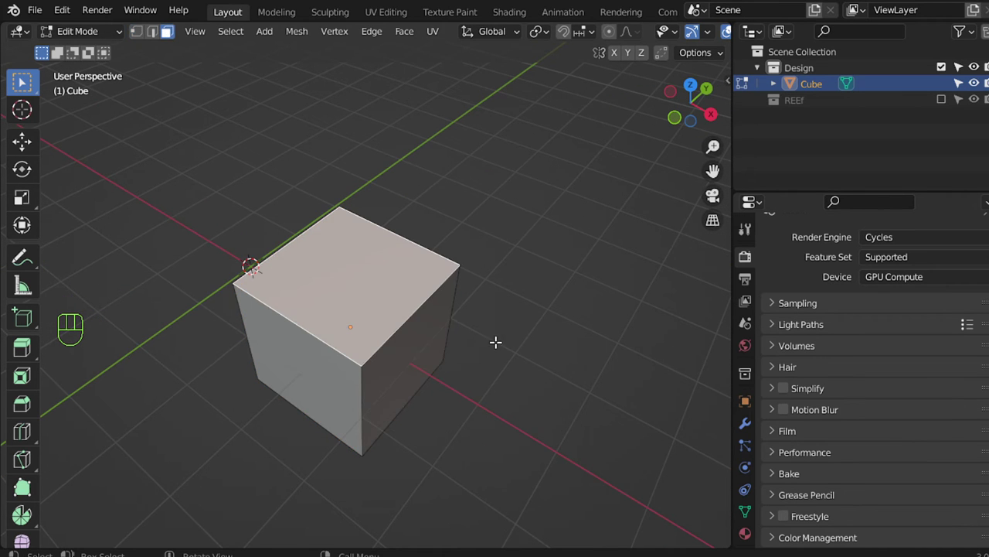
pyautogui.keyDown('ctrl'); pyautogui.moveTo(502, 357); pyautogui.dragTo(530, 379, button='middle'); pyautogui.keyUp('ctrl')
pyautogui.press('i')
pyautogui.click(510, 367)
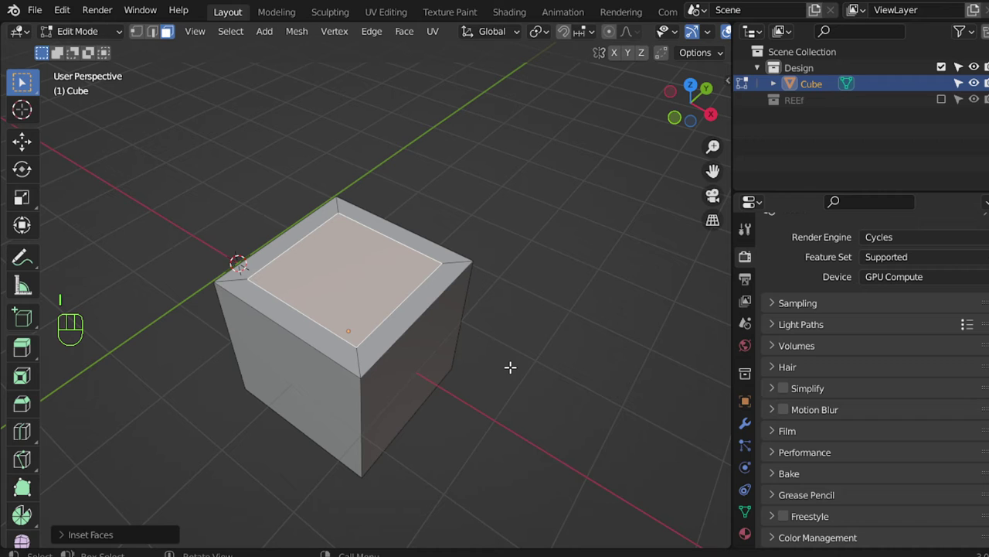
# Step: Set the inset's thickness to 0.3 m and adjust its depth so the inner face sinks into the cube
pyautogui.press('F9')
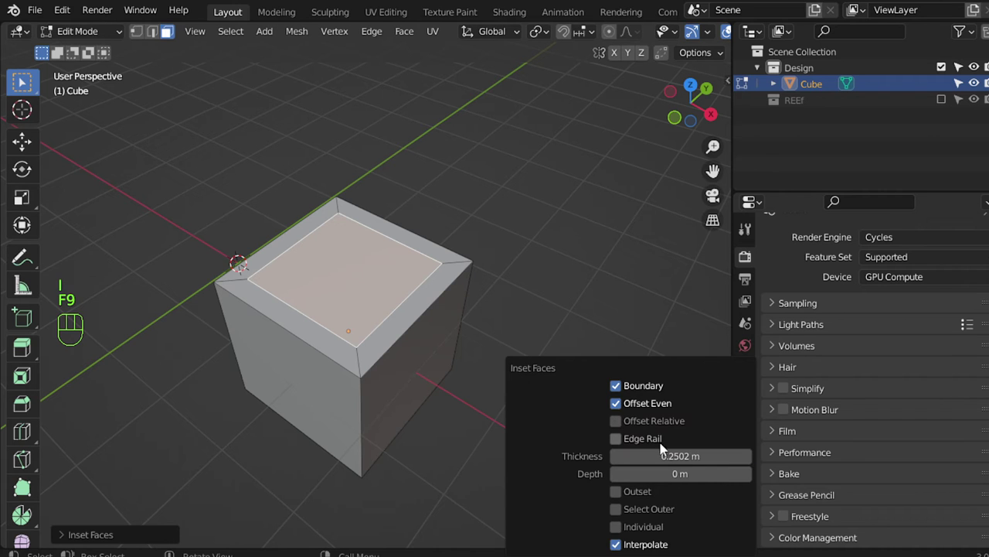
pyautogui.click(682, 455)
pyautogui.press('BackSpace')
pyautogui.write('.3')
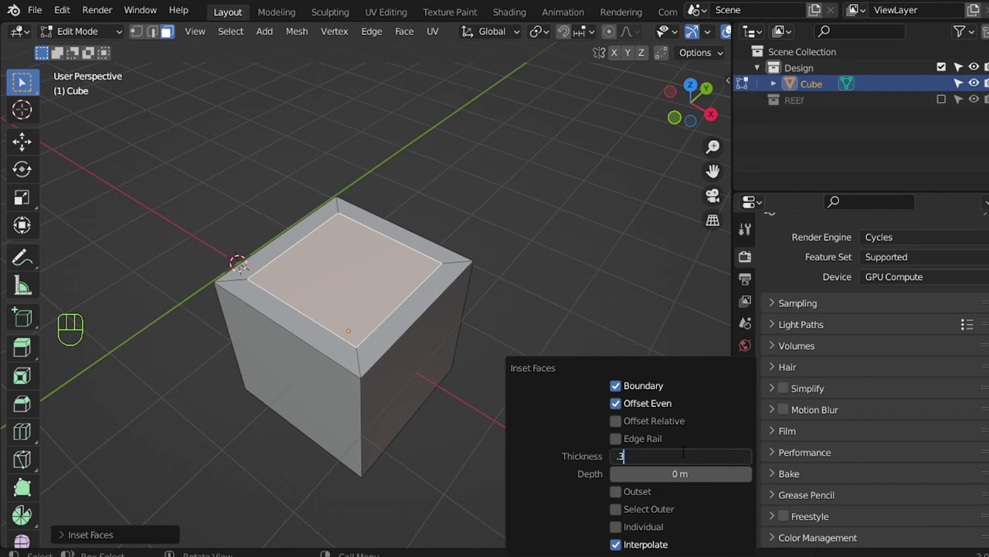
pyautogui.press('Return')
pyautogui.moveTo(680, 473)
pyautogui.mouseDown()
pyautogui.moveTo(726, 473)
pyautogui.moveTo(681, 473)
pyautogui.mouseUp()
pyautogui.keyDown('alt'); pyautogui.moveTo(418, 163); pyautogui.dragTo(460, 236); pyautogui.keyUp('alt')
# Step: Open the Preferences and examine the Input settings
pyautogui.click(62, 10)
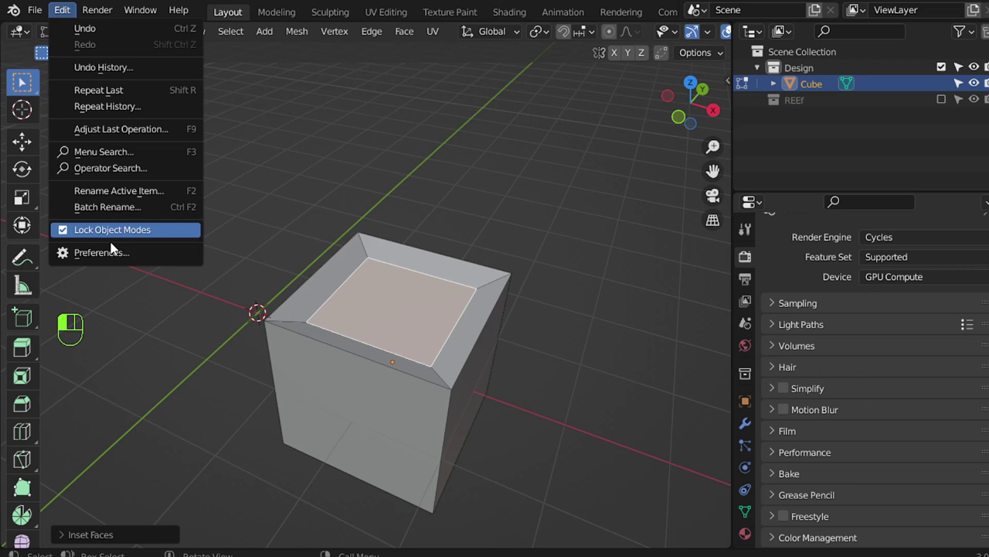
pyautogui.click(172, 252)
pyautogui.click(47, 218)
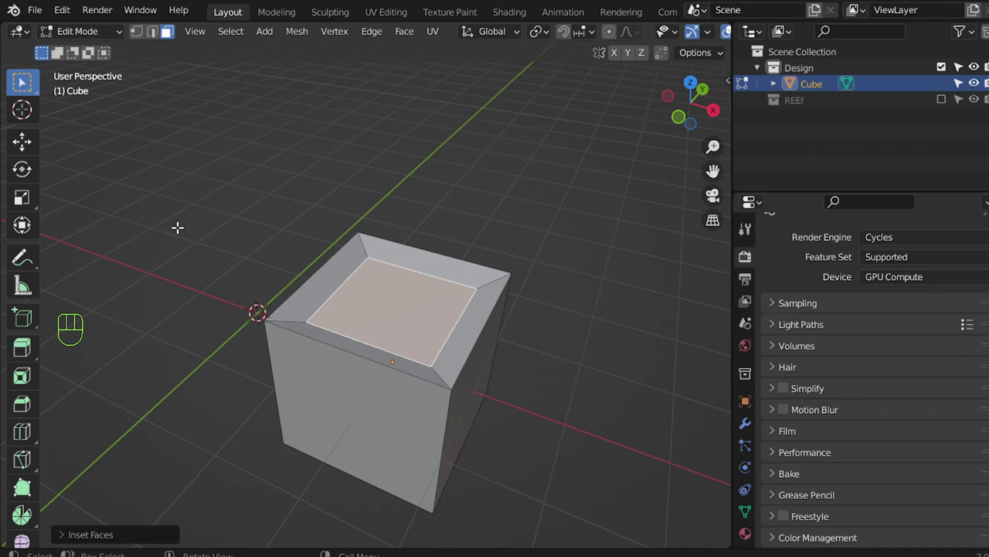
# Step: Try triangulating the inset face, undo it, and briefly start a loop cut
pyautogui.hotkey('ctrl', 't')
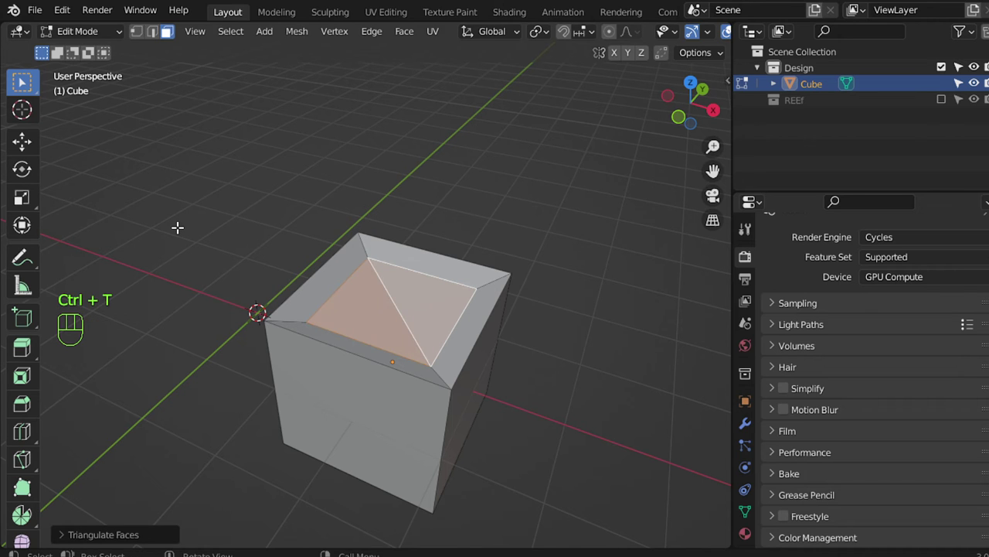
pyautogui.hotkey('ctrl', 'z')
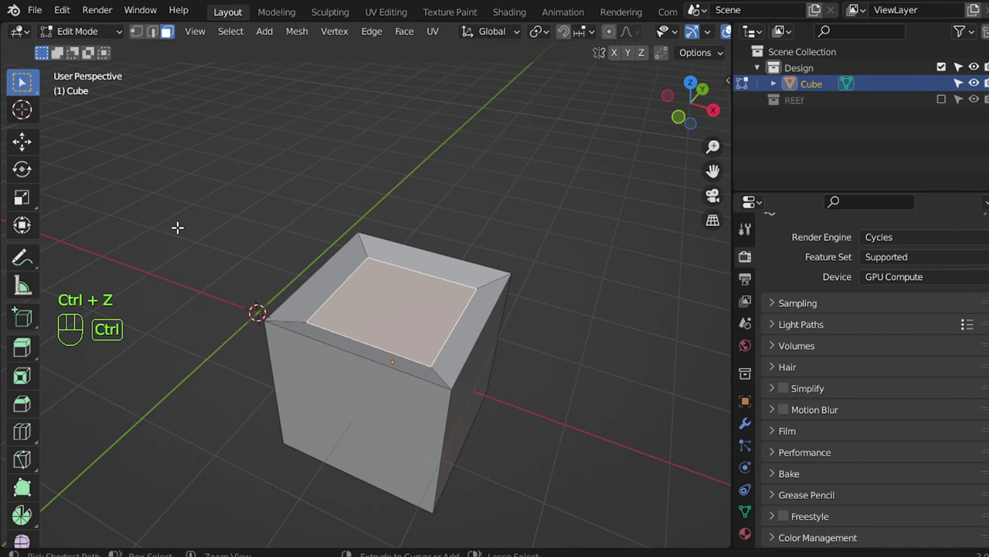
pyautogui.hotkey('ctrl', 'y')
pyautogui.hotkey('ctrl', 'u')
pyautogui.hotkey('ctrl', 'r')
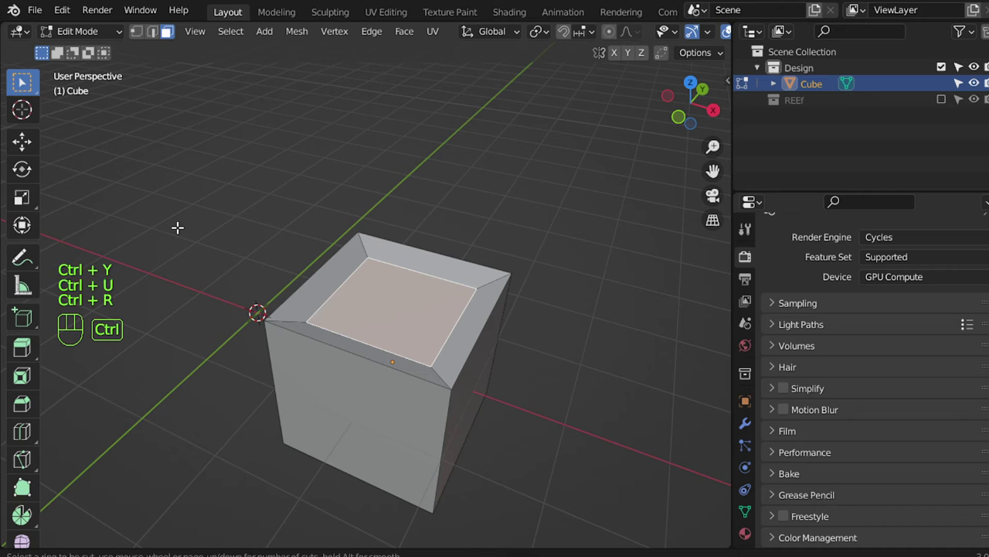
# Step: Switch to vertex select mode and open the Keymap section of the Preferences
pyautogui.click(137, 32)
pyautogui.moveTo(62, 10); pyautogui.dragTo(87, 252)
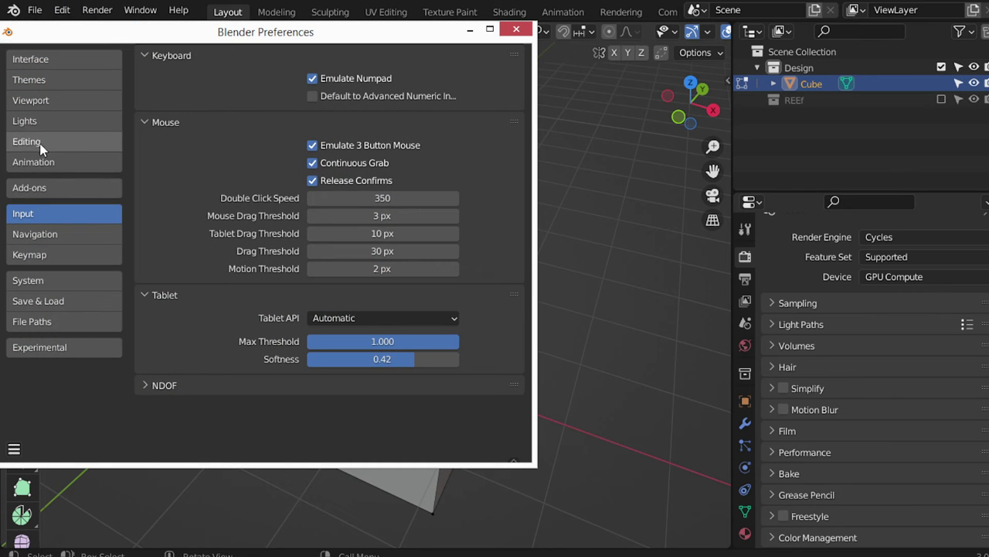
pyautogui.click(42, 102)
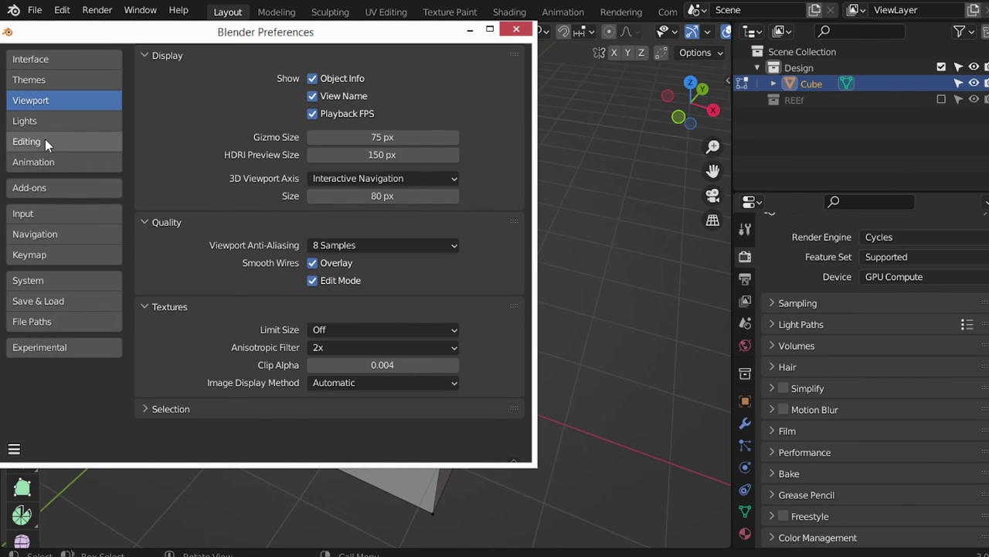
pyautogui.click(50, 214)
pyautogui.click(81, 252)
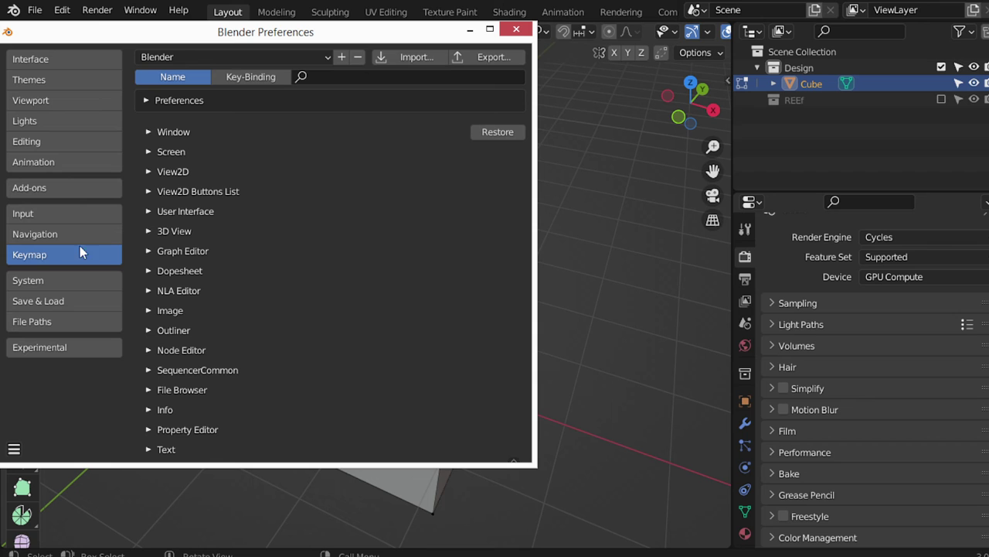
# Step: Expand the 3D View, Mesh and Mesh (Global) keymaps, maximize the Preferences window, and locate the Select Mode entries
pyautogui.click(150, 233)
pyautogui.click(165, 284)
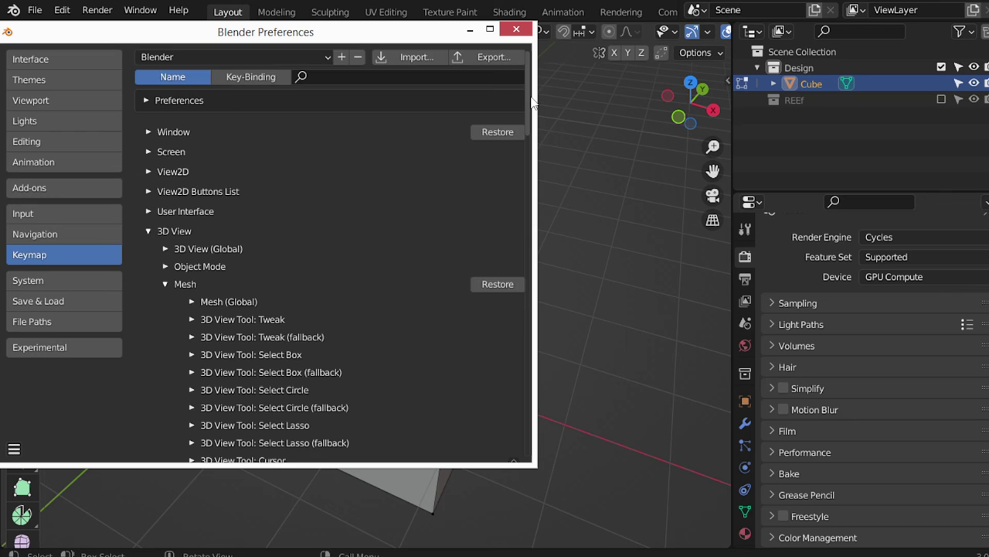
pyautogui.moveTo(532, 100)
pyautogui.mouseDown()
pyautogui.moveTo(541, 239)
pyautogui.moveTo(536, 117)
pyautogui.mouseUp()
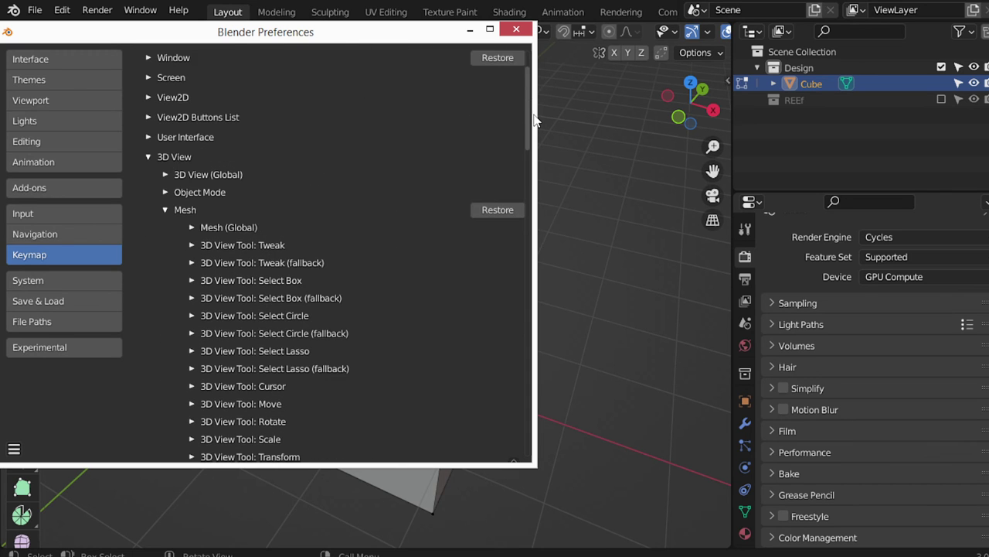
pyautogui.click(191, 227)
pyautogui.click(490, 29)
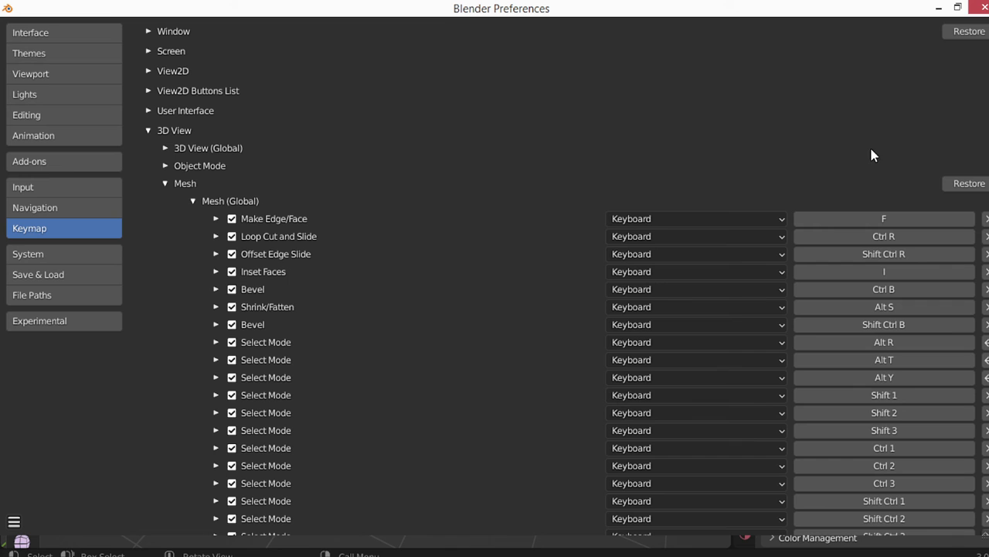
pyautogui.scroll(-10, 494, 309)
pyautogui.scroll(5, 494, 309)
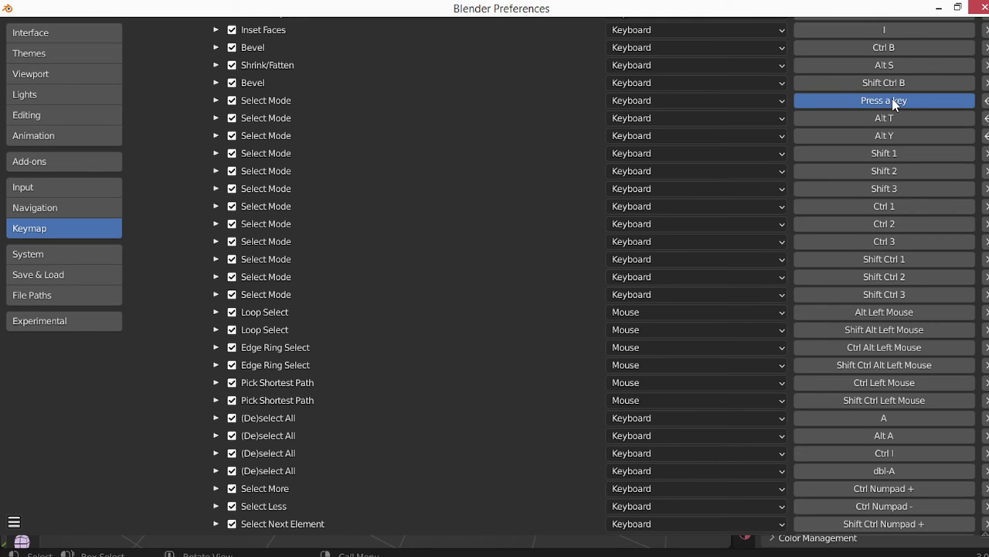
# Step: Try assigning Ctrl F and Ctrl G to the first two Select Mode shortcuts and rebinding the third
pyautogui.hotkey('ctrl', 'f')
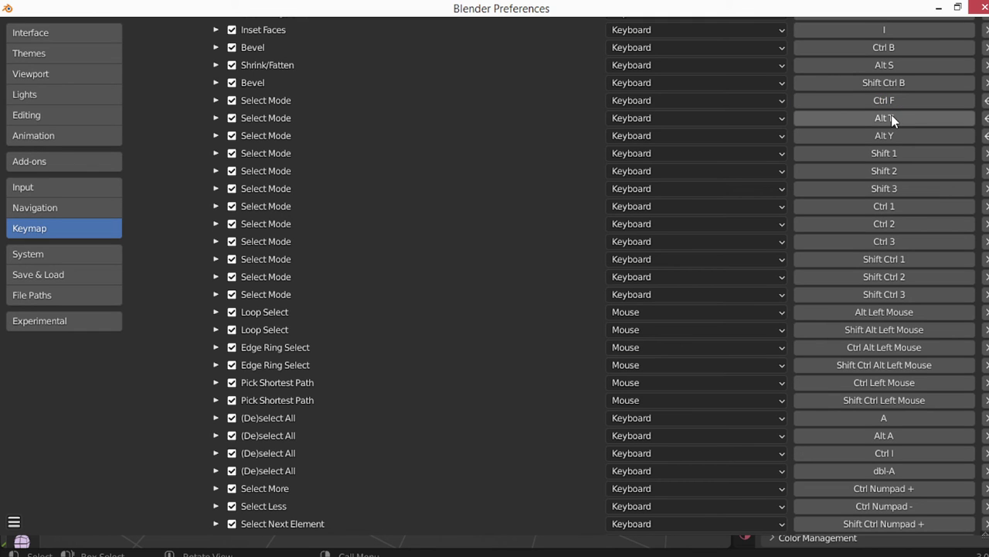
pyautogui.click(891, 118)
pyautogui.hotkey('ctrl', 'g')
pyautogui.click(893, 129)
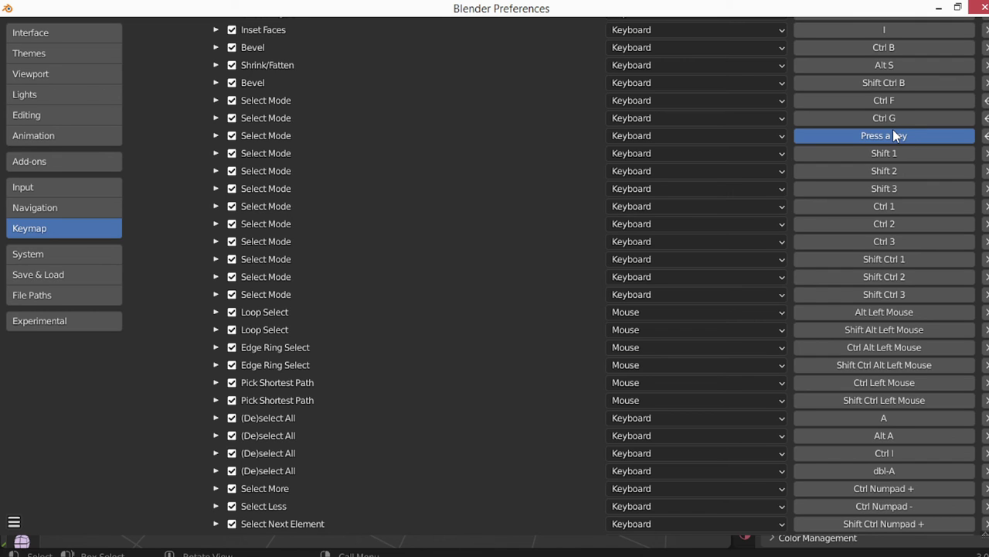
pyautogui.click(893, 133)
# Step: Assign Alt F, Alt G and Alt H to the first three Select Mode shortcuts in the Mesh (Global) keymap
pyautogui.click(887, 101)
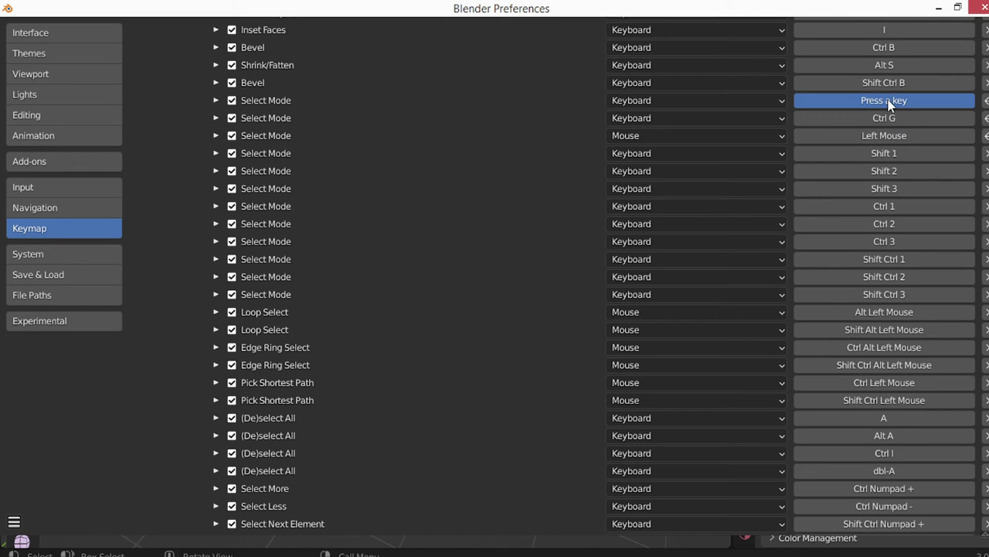
pyautogui.hotkey('alt', 'f')
pyautogui.click(891, 114)
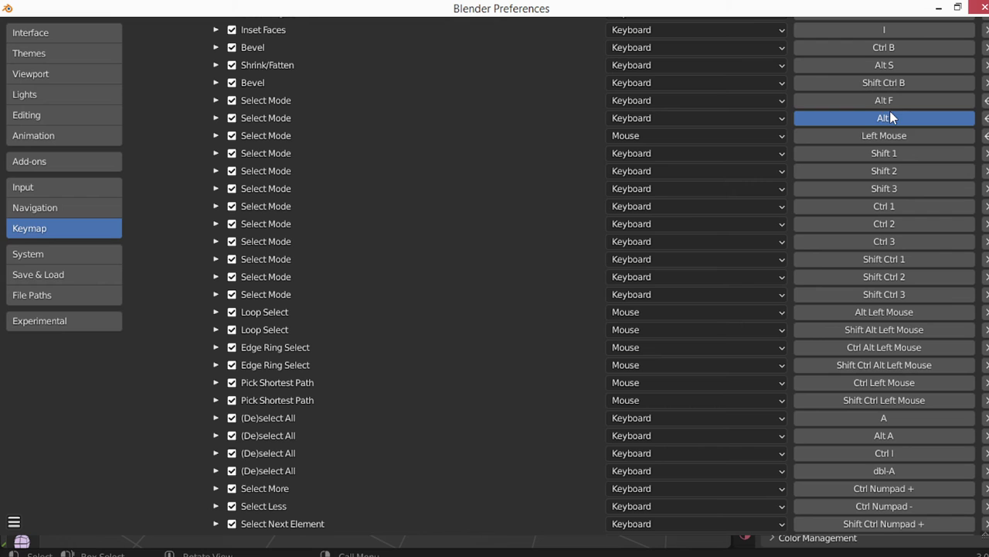
pyautogui.hotkey('alt', 'g')
pyautogui.click(891, 122)
pyautogui.click(892, 119)
pyautogui.click(892, 124)
pyautogui.hotkey('alt', 'g')
pyautogui.click(893, 135)
pyautogui.hotkey('alt', 'h')
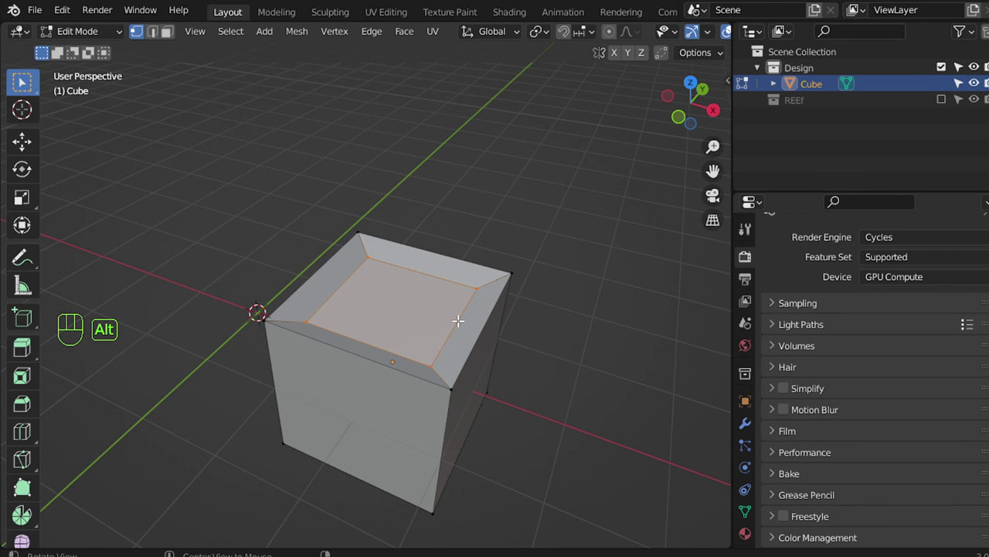
# Step: Test the new Select Mode shortcuts by cycling through vertex, edge and face selection, ending in face select mode
pyautogui.keyDown('alt'); pyautogui.moveTo(455, 317); pyautogui.dragTo(457, 311, button='middle'); pyautogui.keyUp('alt')
pyautogui.hotkey('alt', 'f')
pyautogui.hotkey('alt', 'g')
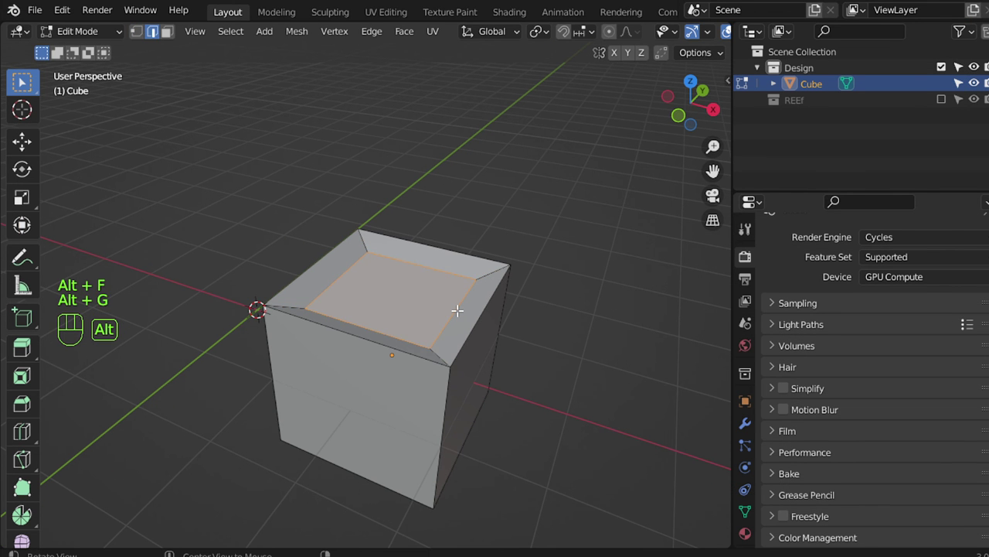
pyautogui.hotkey('alt', 'h')
pyautogui.hotkey('alt', 'f')
pyautogui.hotkey('alt', 'g')
pyautogui.hotkey('alt', 'h')
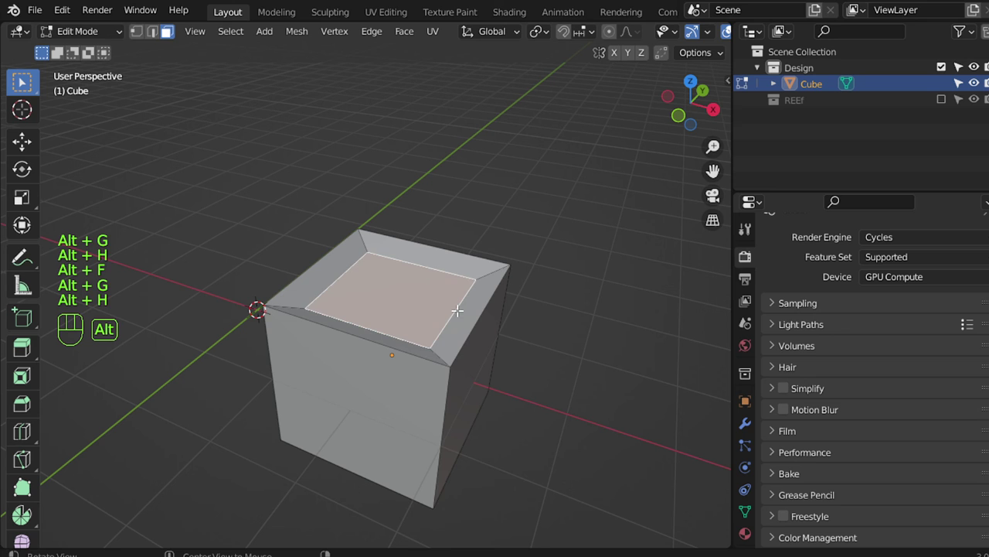
pyautogui.hotkey('alt', 'f')
pyautogui.hotkey('alt', 'g')
pyautogui.hotkey('alt', 'h')
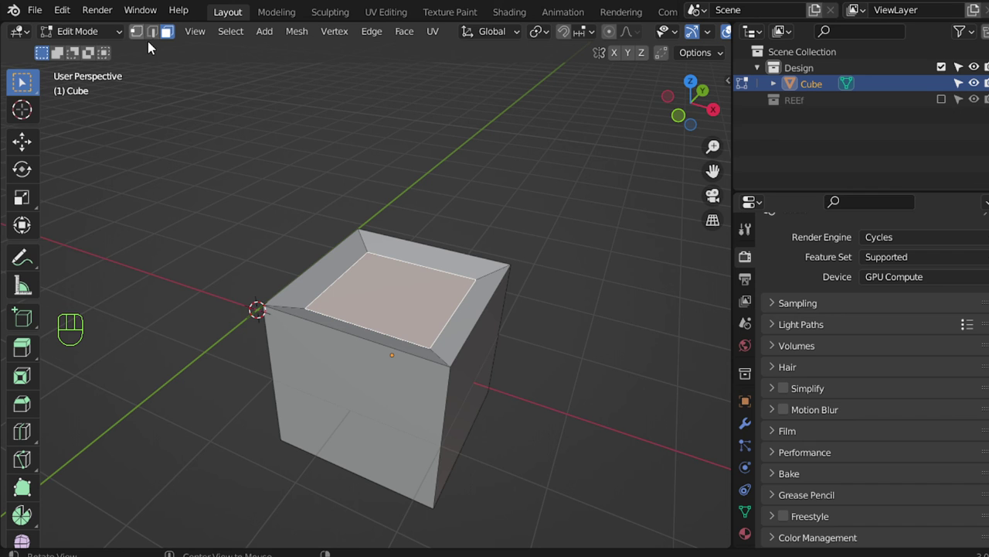
# Step: Maximize the 3D viewport and restore the regular layout
pyautogui.moveTo(202, 168); pyautogui.dragTo(384, 241, button='middle')
pyautogui.hotkey('ctrl', 'space')
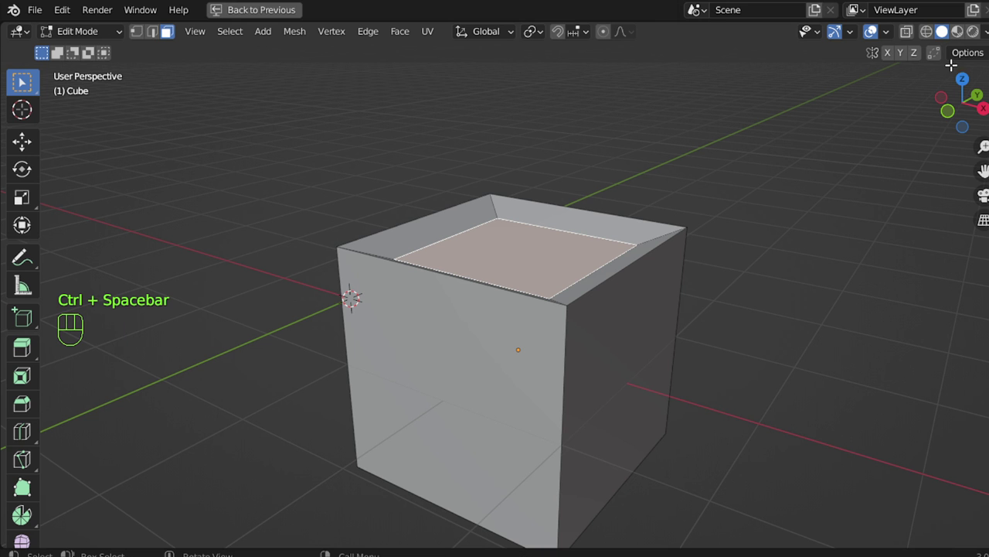
pyautogui.hotkey('ctrl', 'space')
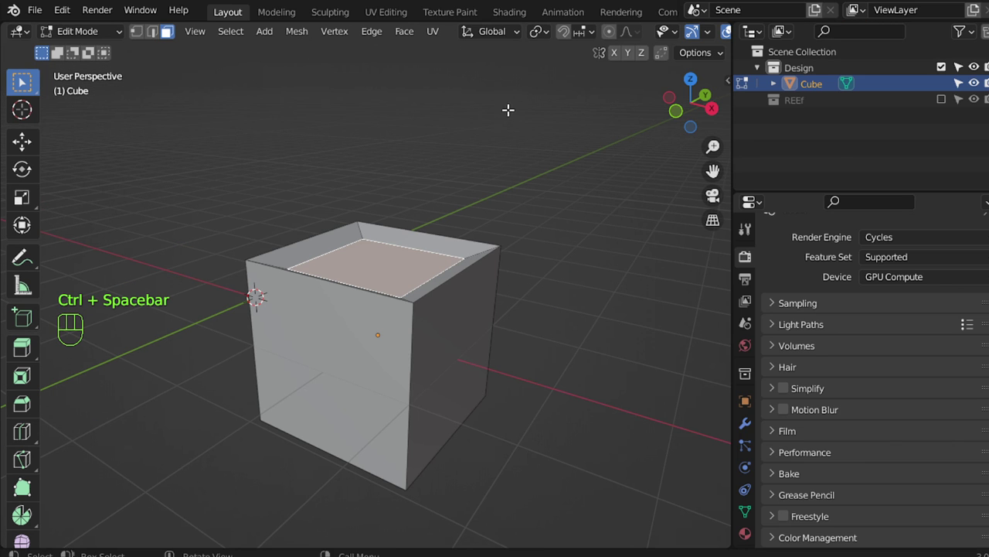
# Step: Toggle the 3D viewport's fullscreen area view on and off repeatedly, finishing in fullscreen with the interface hidden
pyautogui.press('alt')
pyautogui.hotkey('ctrl', 'alt', 'space')
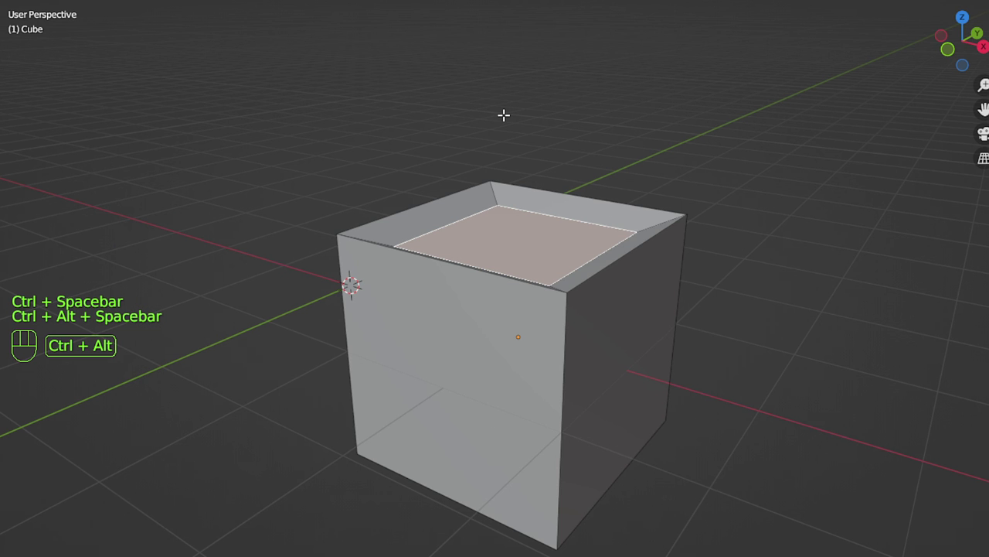
pyautogui.hotkey('ctrl', 'alt', 'space')
pyautogui.hotkey('ctrl', 'alt', 'space')
pyautogui.hotkey('ctrl', 'alt', 'space')
pyautogui.hotkey('ctrl', 'alt', 'space')
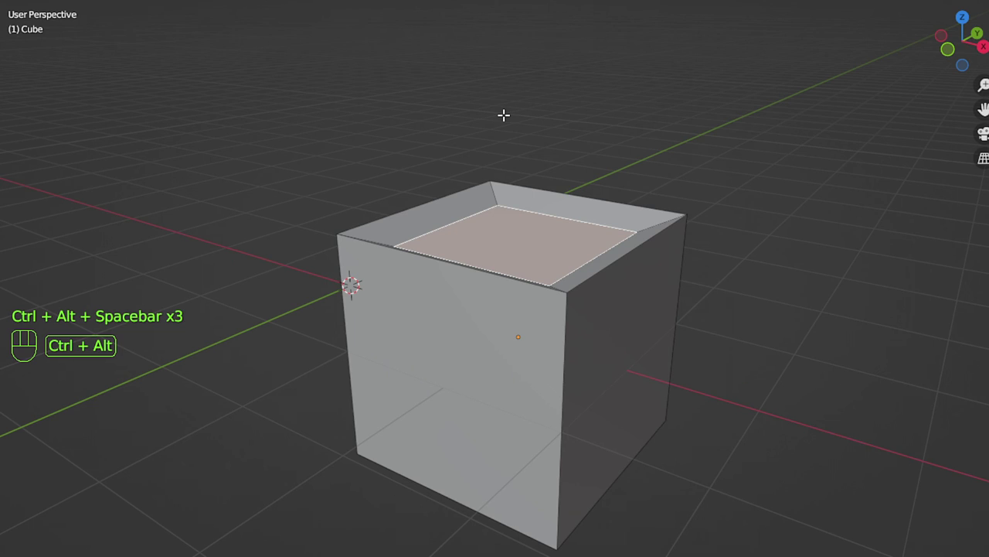
pyautogui.hotkey('ctrl', 'alt', 'space')
pyautogui.hotkey('ctrl', 'alt', 'space')
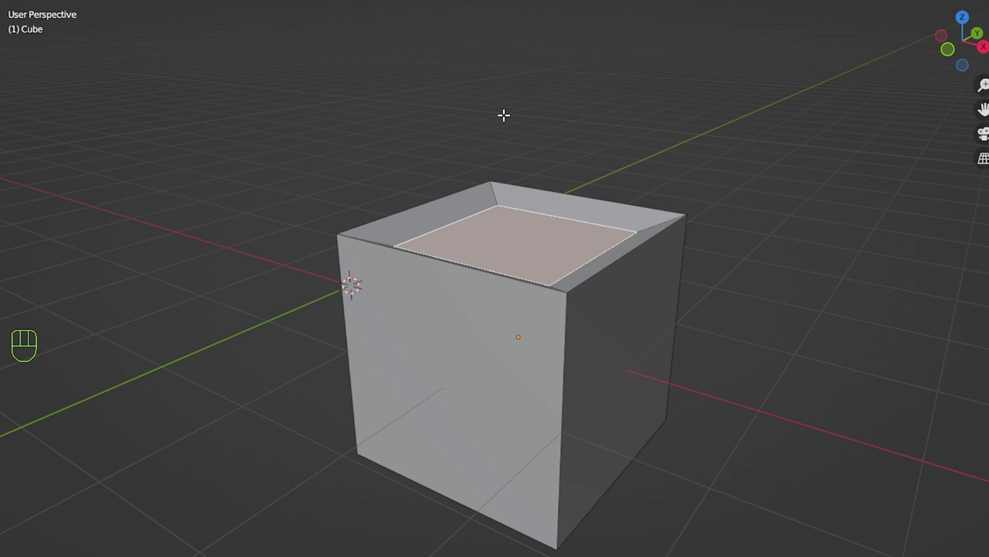
pyautogui.hotkey('ctrl', 'alt', 'space')
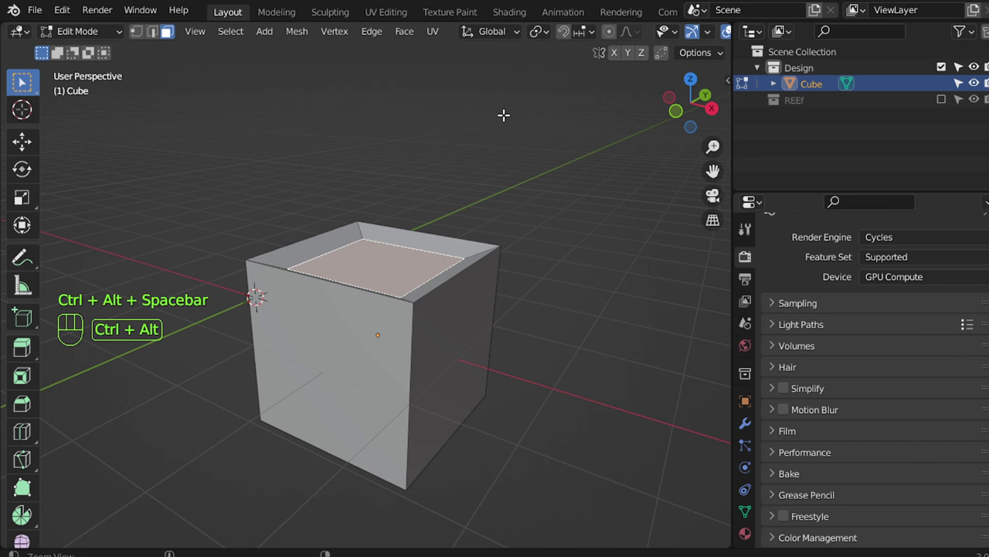
pyautogui.hotkey('ctrl', 'alt', 'space')
pyautogui.hotkey('ctrl', 'alt', 'space')
pyautogui.hotkey('ctrl', 'alt', 'space')
pyautogui.hotkey('ctrl', 'alt', 'space')
pyautogui.hotkey('ctrl', 'alt', 'space')
pyautogui.hotkey('ctrl', 'alt', 'space')
pyautogui.hotkey('ctrl', 'alt', 'space')
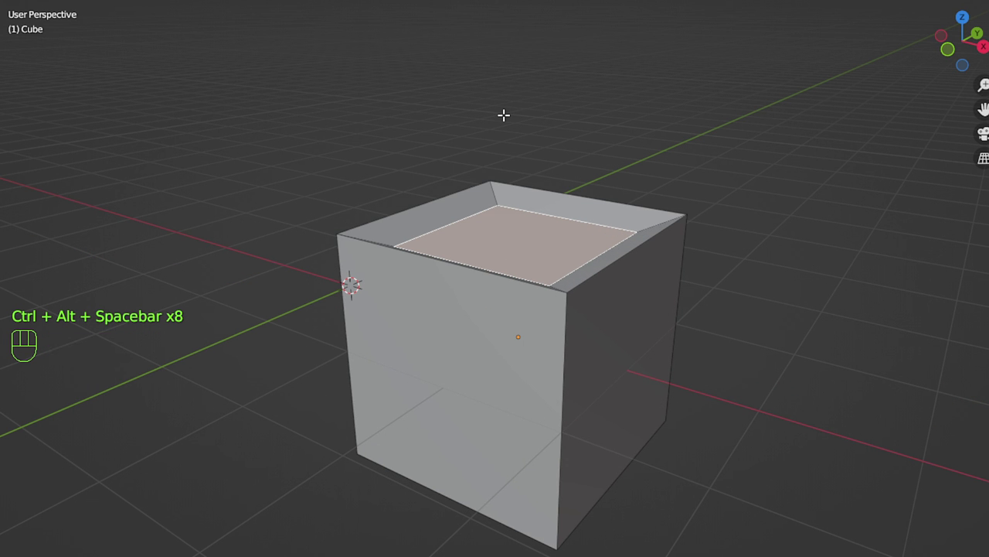